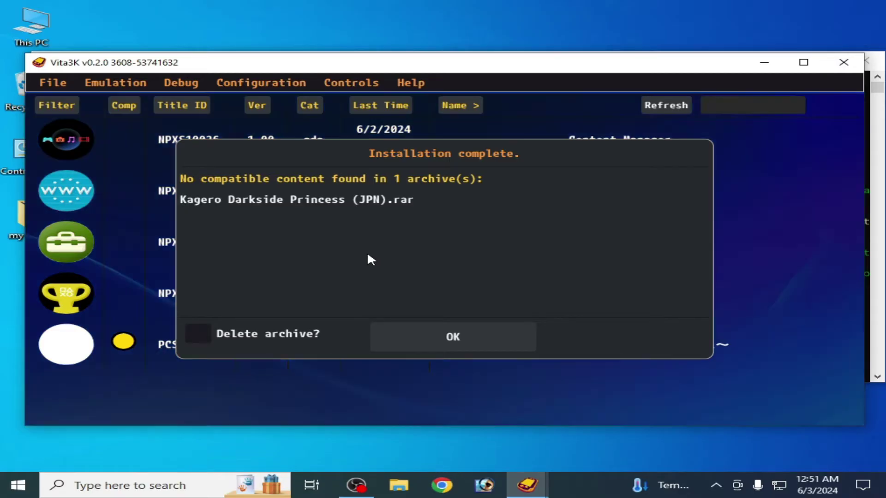
Dismiss the no-compatible-content install report so the game list with PCSG00304 shows
click(424, 333)
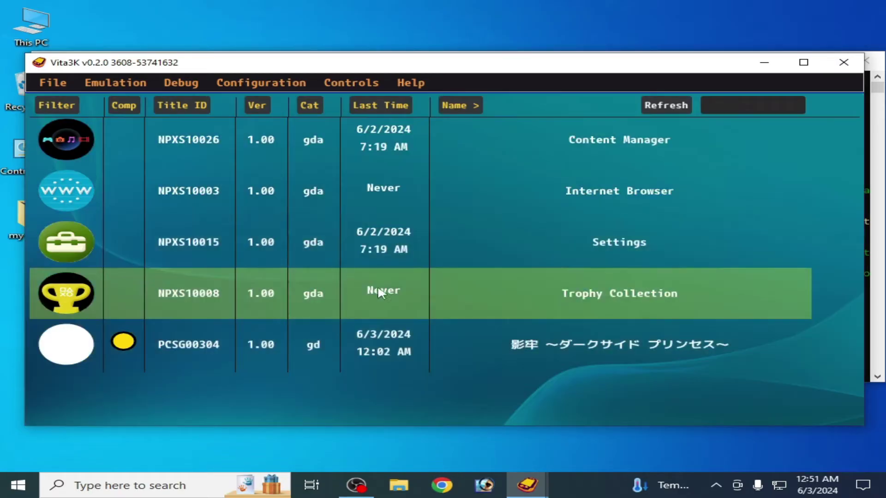
click(54, 79)
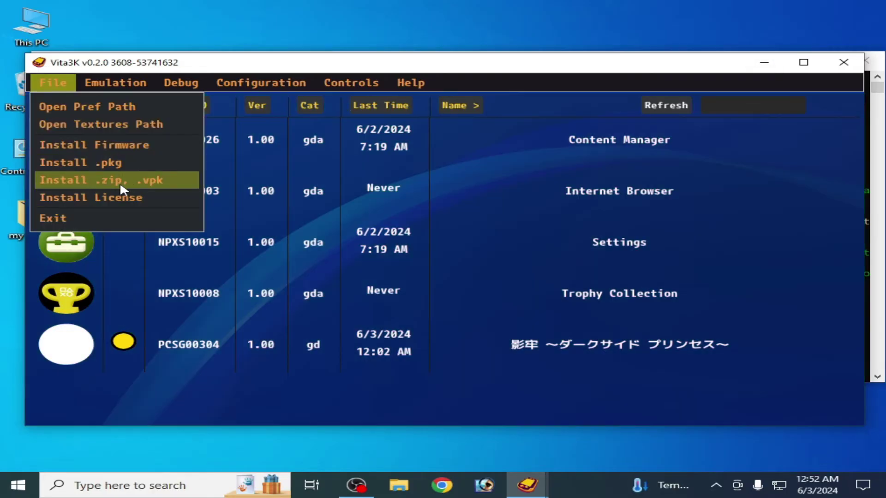
click(121, 188)
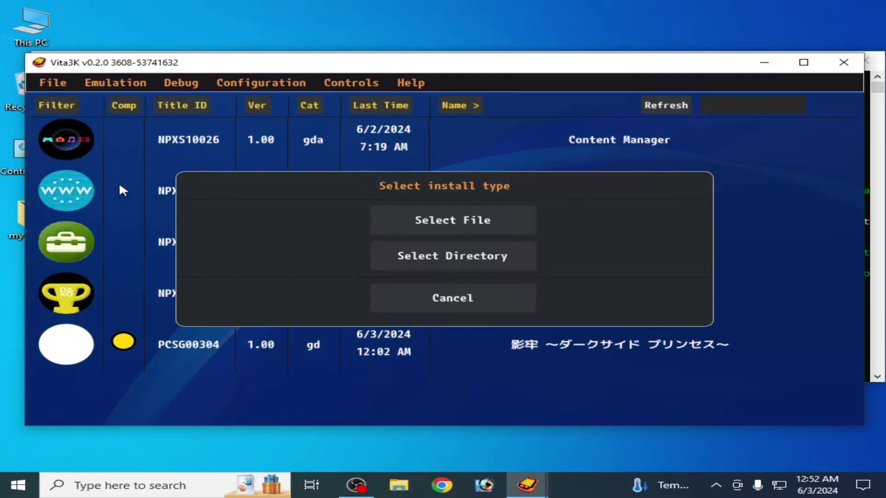
click(400, 215)
click(397, 270)
click(376, 313)
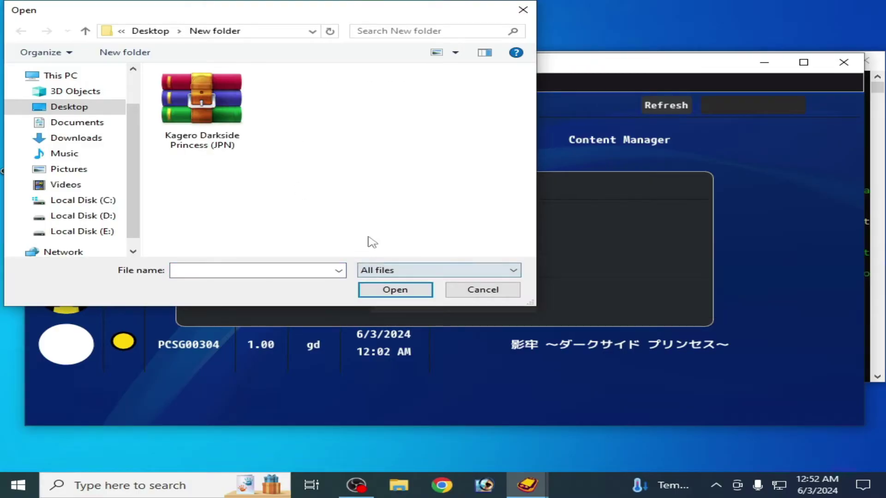
click(239, 118)
click(395, 290)
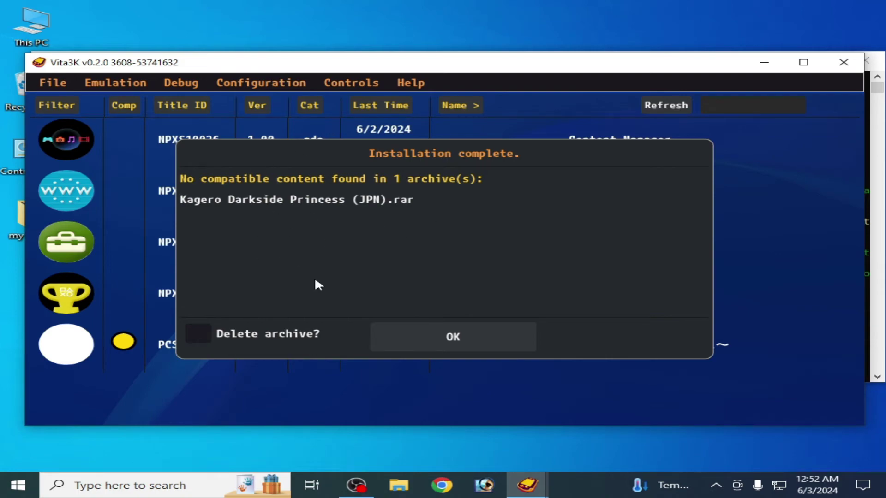
click(433, 333)
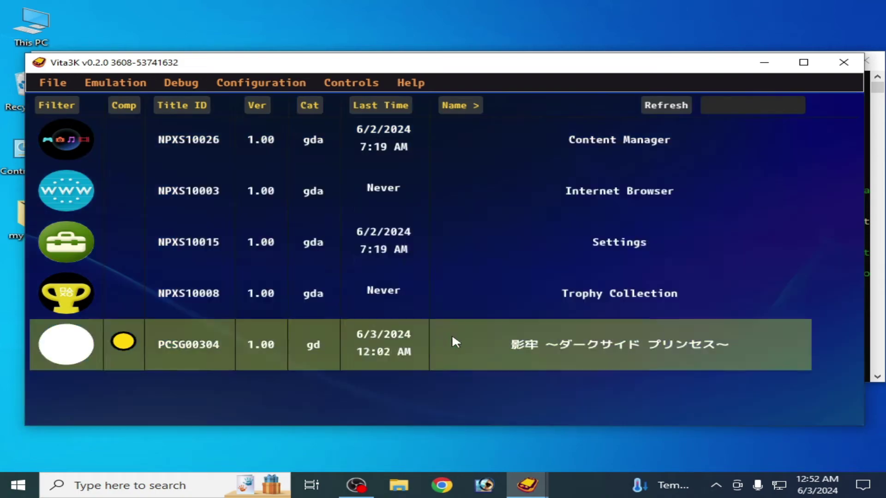
click(842, 63)
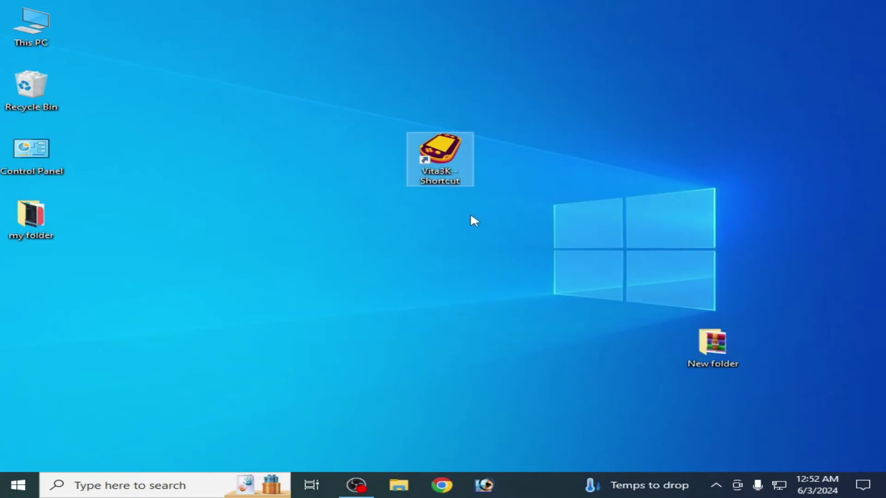
In New folder, extract the Kagero Darkside Princess (JPN) .rar into a same-named folder
drag(733, 343, 664, 232)
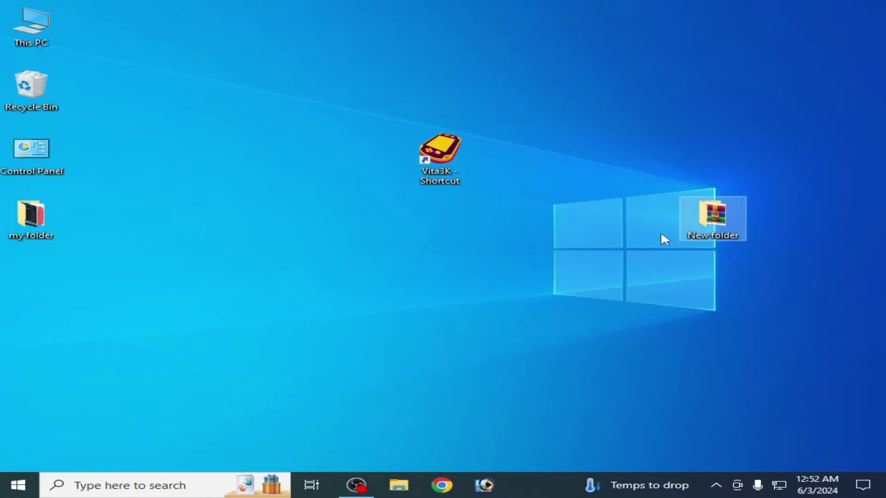
double_click(689, 226)
click(382, 236)
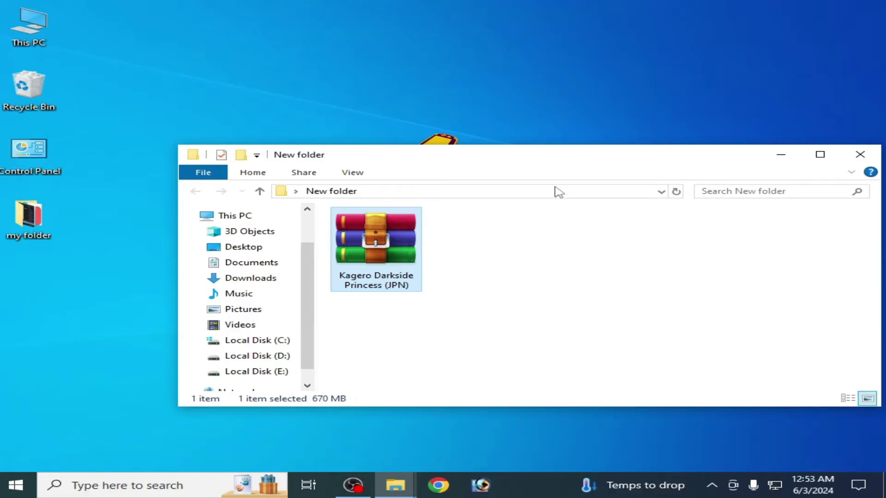
drag(554, 159, 565, 121)
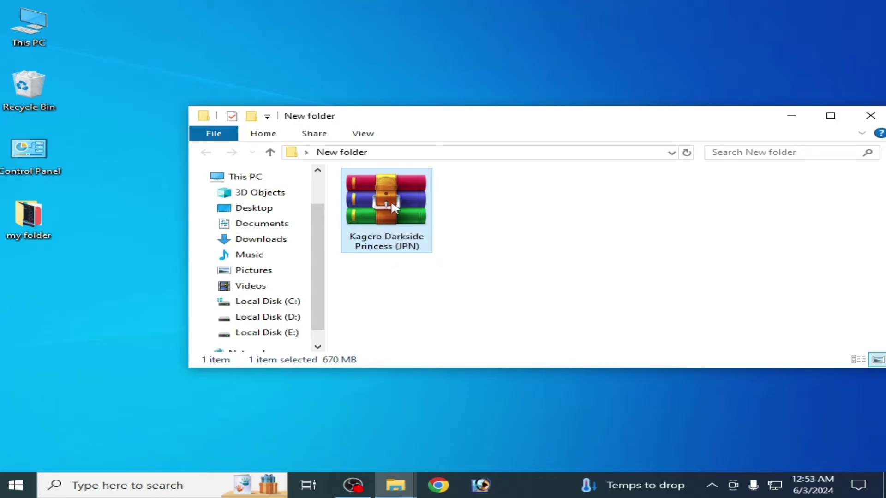
right_click(391, 186)
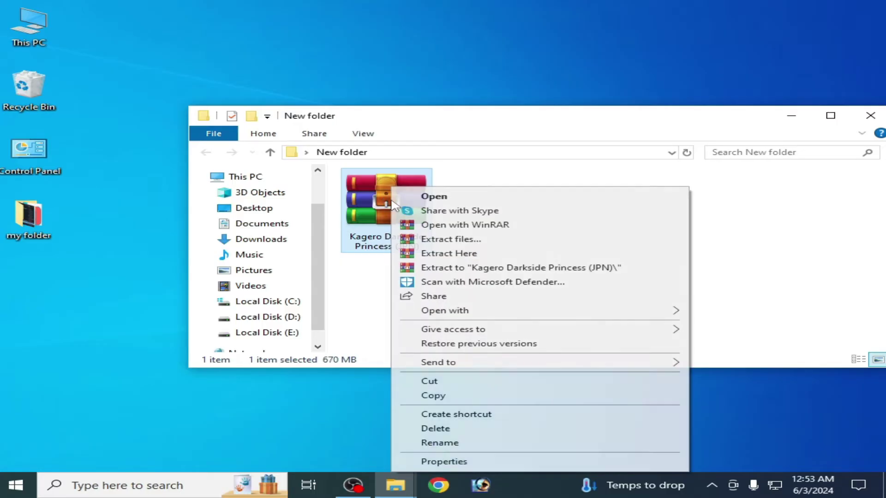
click(461, 268)
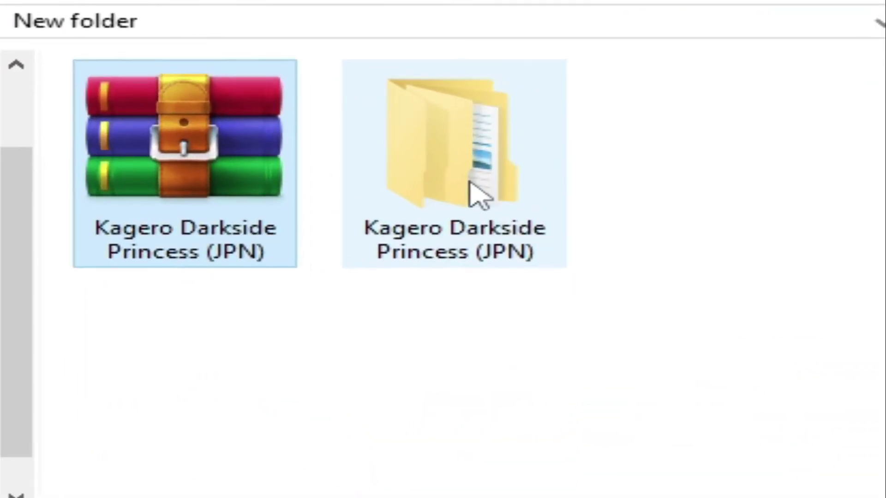
Drill into Kagero Darkside Princess (JPN) > app > PCSG00304 inside the extracted folder
double_click(498, 213)
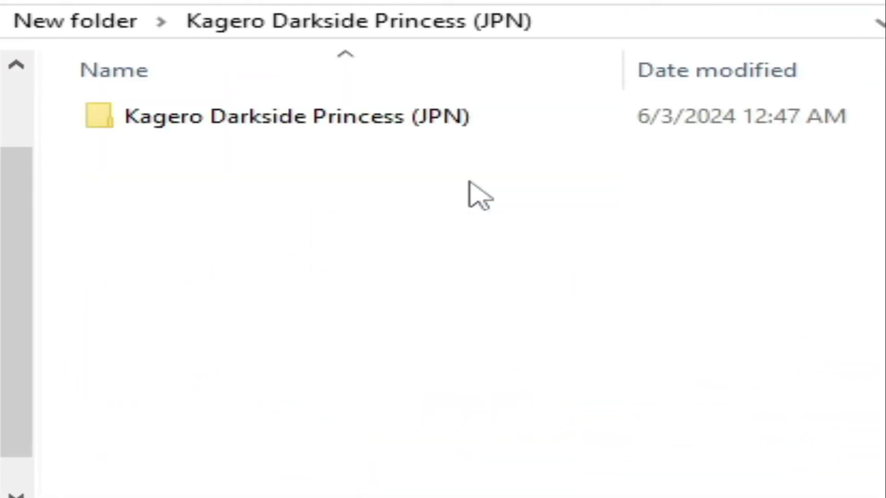
double_click(299, 132)
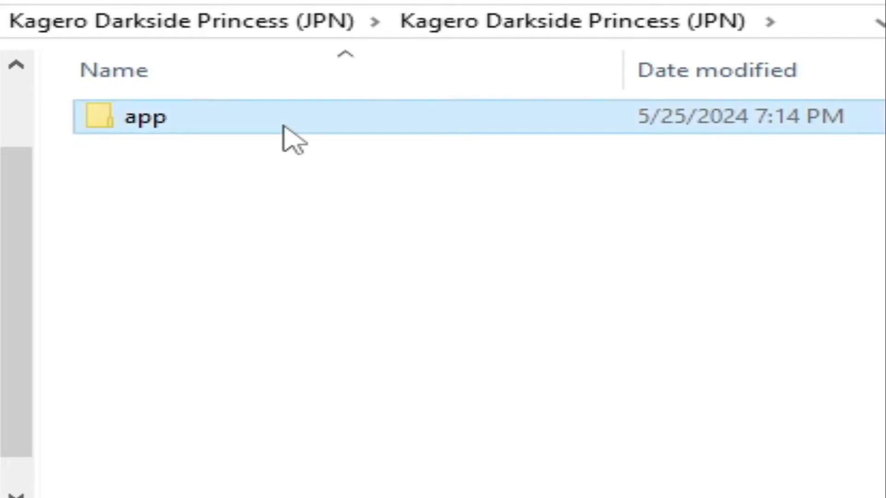
double_click(287, 132)
double_click(277, 130)
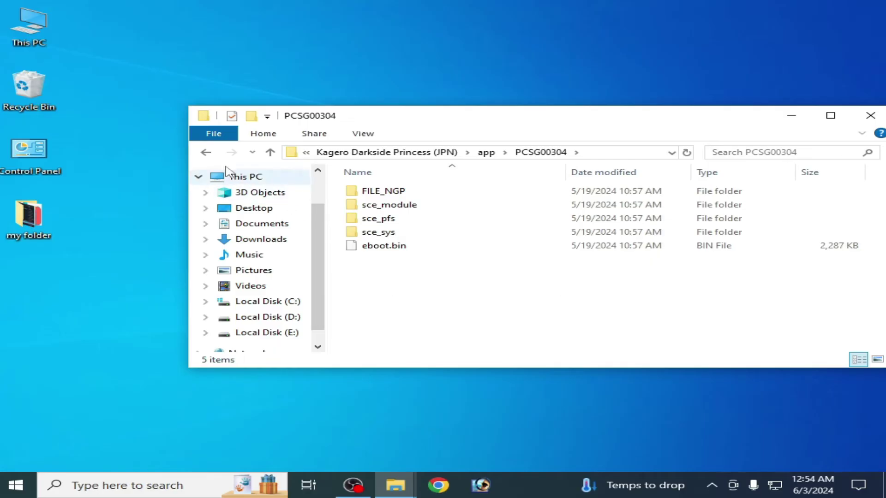
click(206, 153)
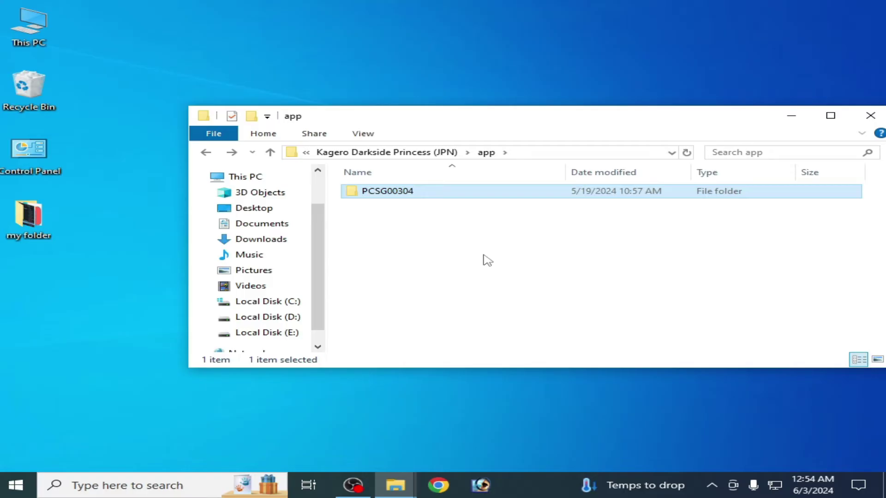
double_click(417, 195)
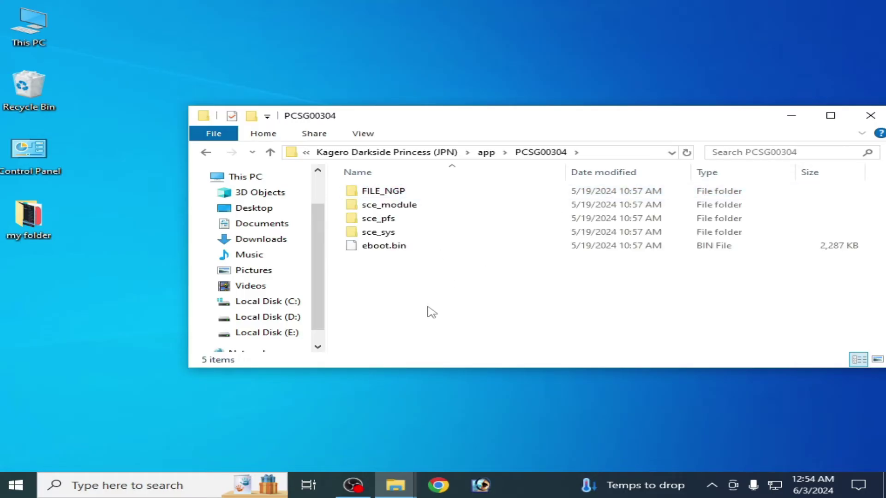
right_click(425, 288)
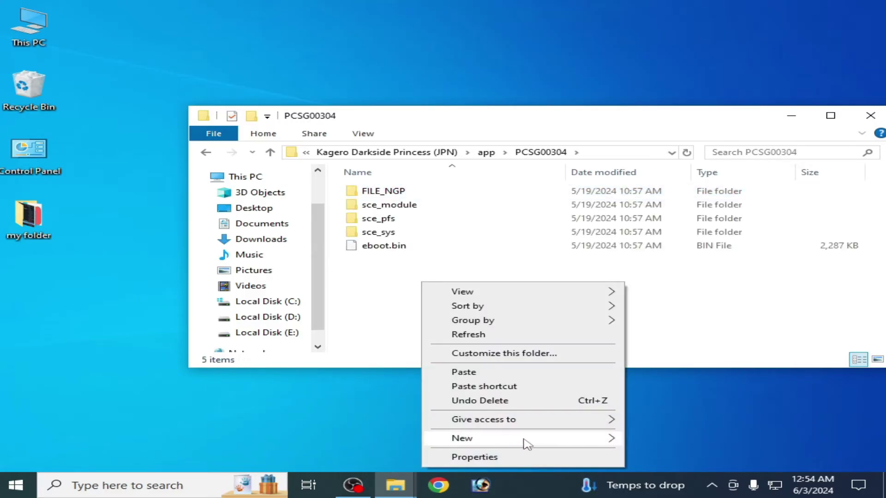
mouse_move(570, 442)
click(664, 248)
key(Return)
click(206, 152)
click(206, 152)
click(206, 152)
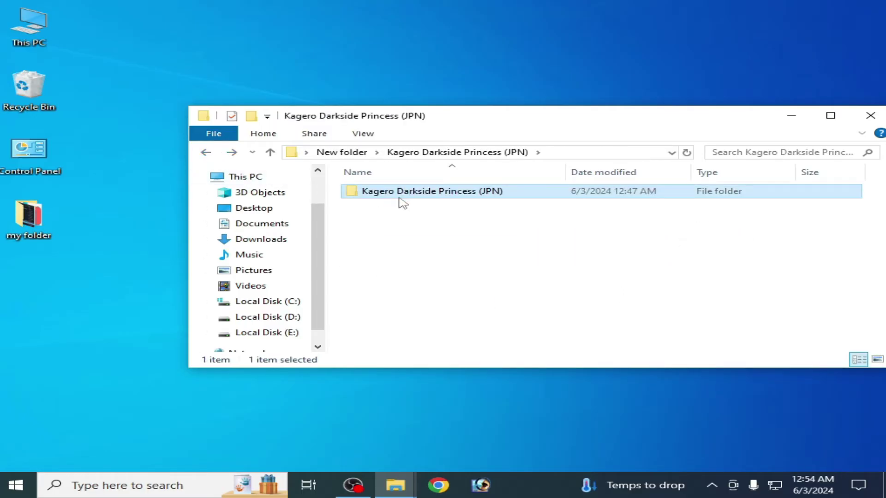
right_click(403, 203)
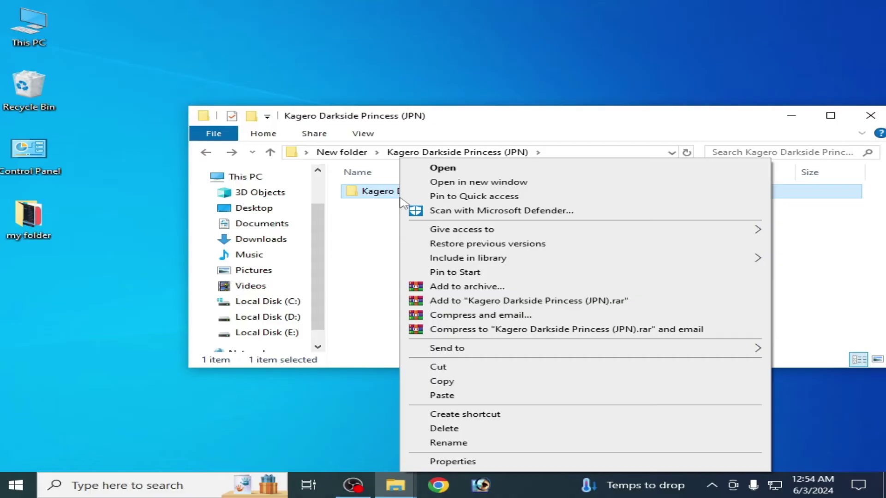
click(448, 443)
click(457, 191)
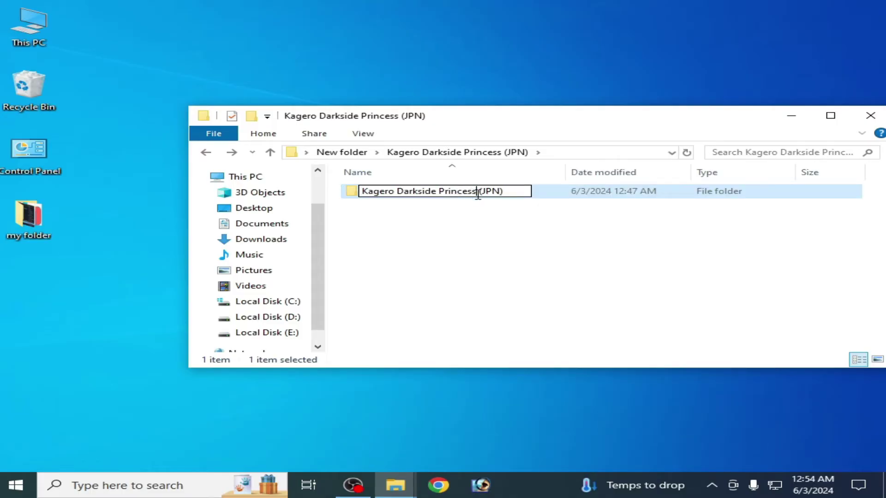
right_click(375, 190)
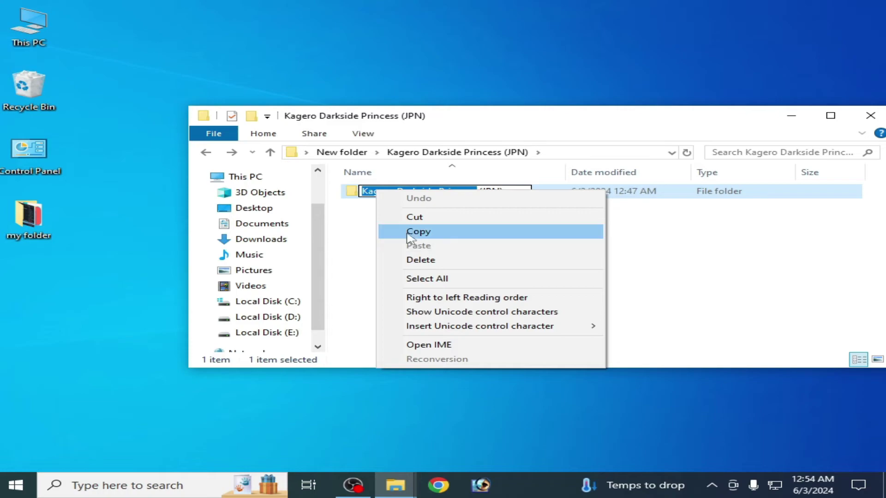
click(411, 233)
click(414, 249)
double_click(413, 192)
double_click(395, 192)
double_click(402, 192)
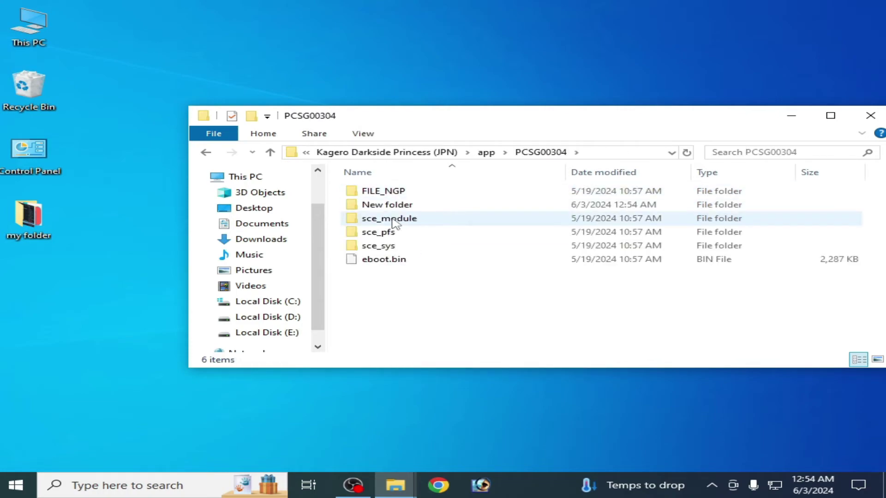
click(401, 205)
right_click(400, 207)
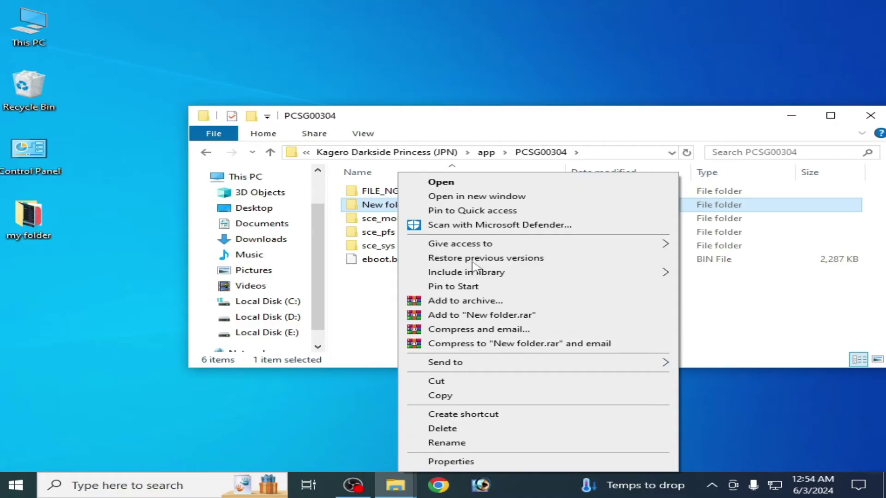
click(380, 293)
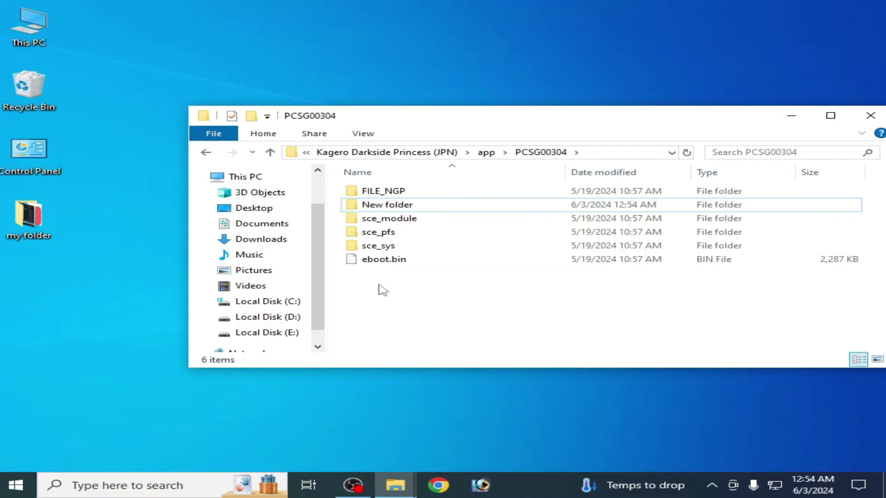
right_click(392, 204)
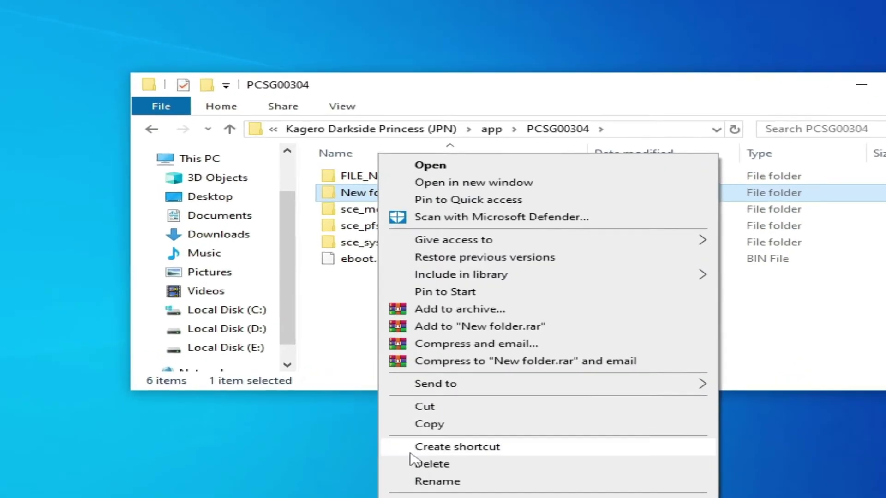
click(417, 463)
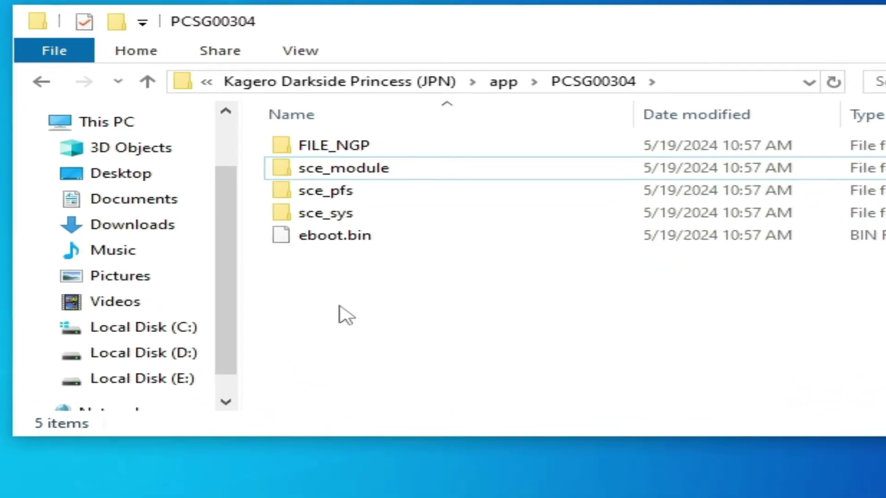
drag(343, 264, 363, 175)
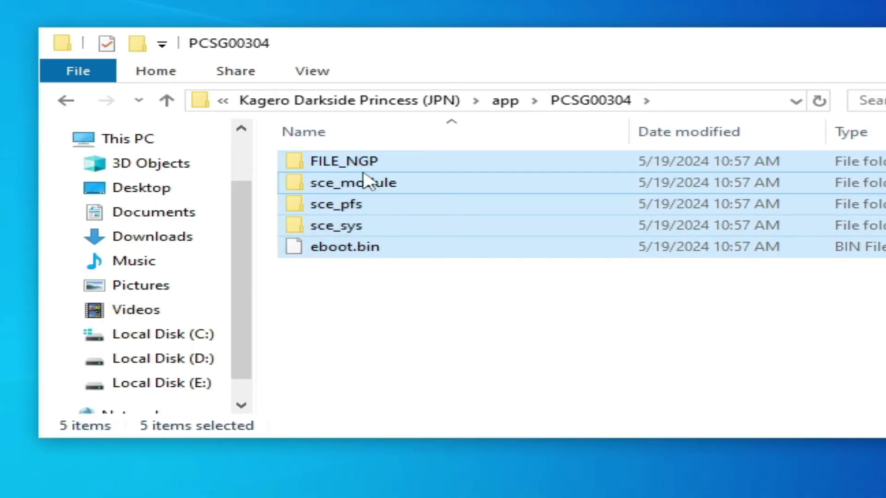
Zip all five PCSG00304 items with Send to > Compressed folder, keeping the default sce_module name
right_click(366, 185)
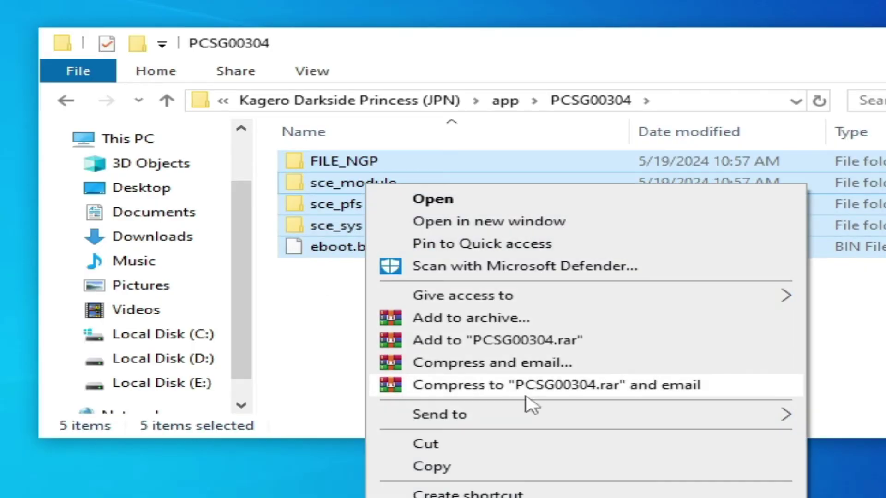
mouse_move(501, 419)
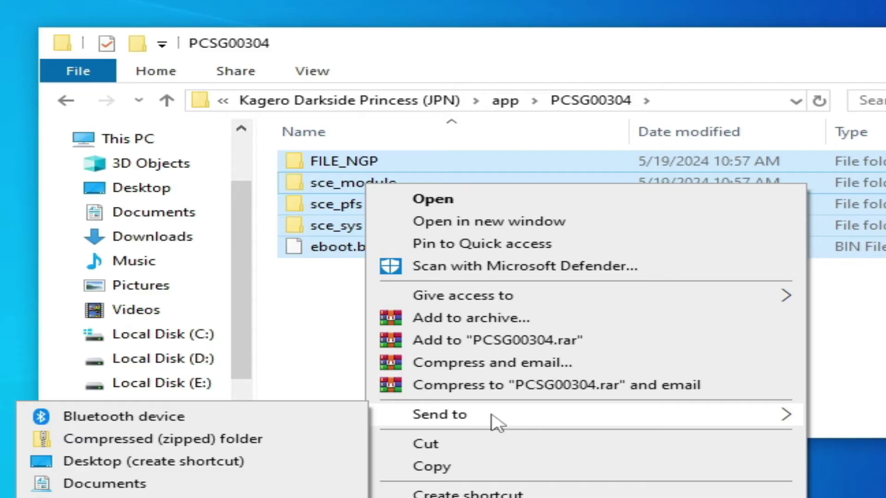
click(199, 441)
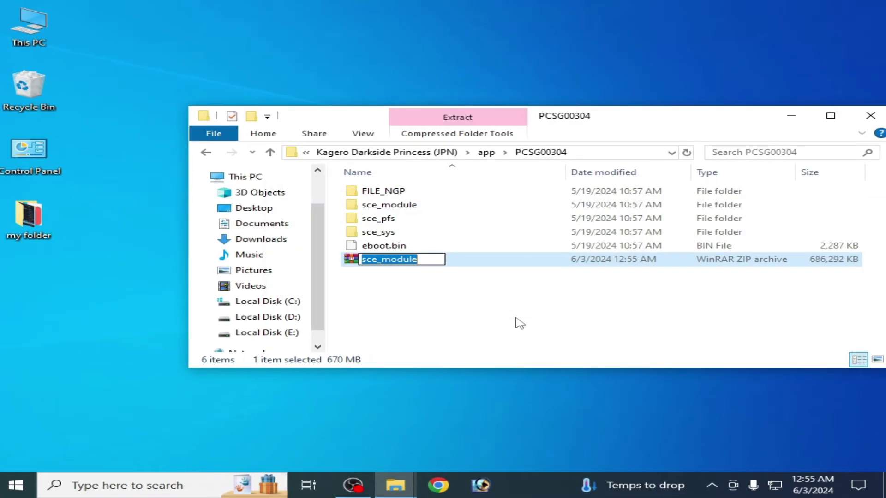
click(461, 314)
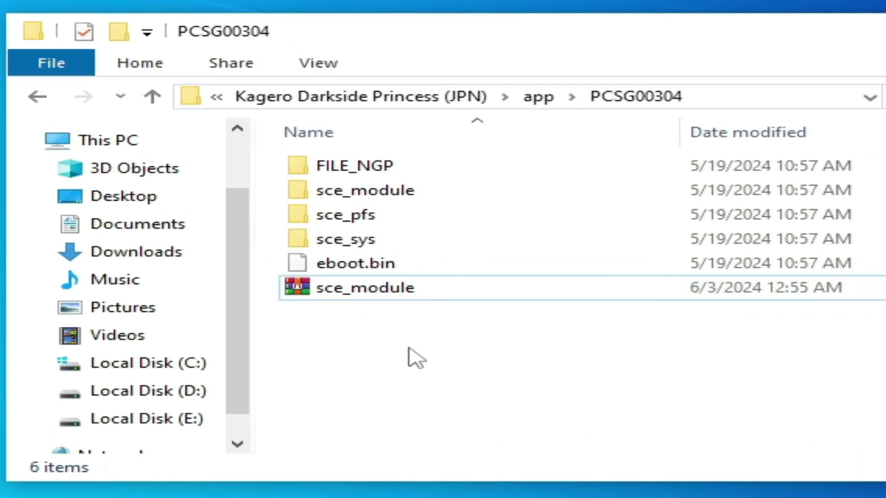
Copy 'Kagero Darkside Princess' from the game folder's name, leaving the folder name unchanged
click(46, 94)
click(30, 98)
click(36, 98)
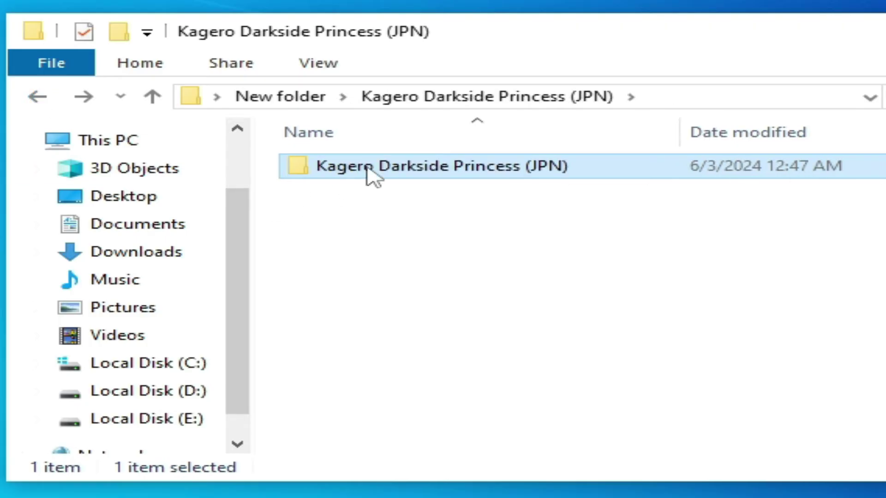
click(393, 165)
drag(523, 168, 335, 171)
right_click(326, 165)
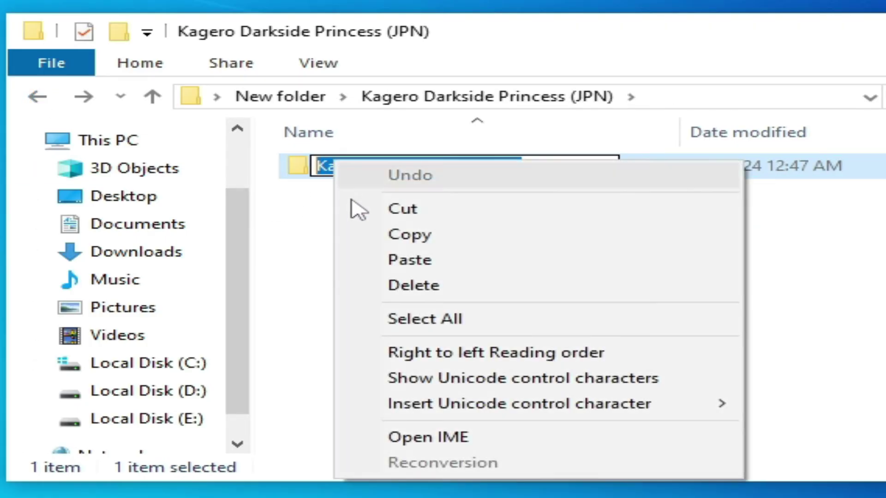
click(403, 240)
click(400, 233)
Return to PCSG00304 and start renaming the sce_module zip, cancelling the first attempt
double_click(398, 169)
double_click(400, 169)
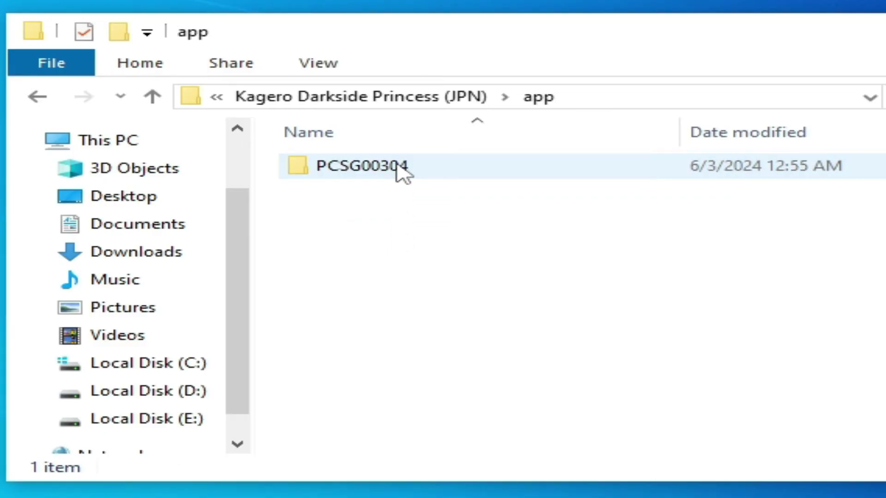
double_click(383, 167)
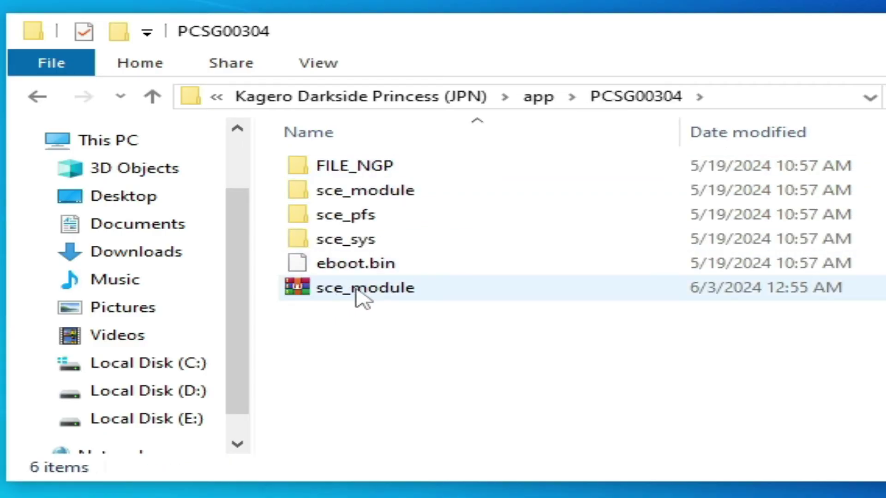
click(357, 290)
click(363, 289)
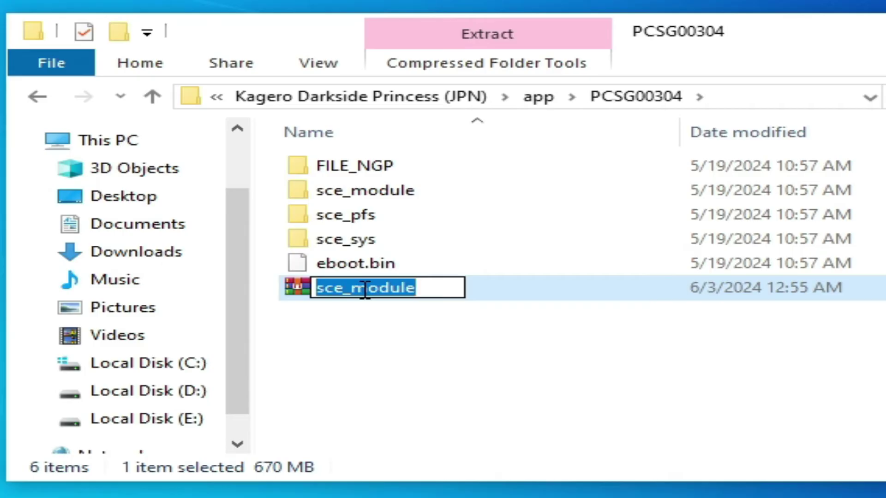
right_click(365, 289)
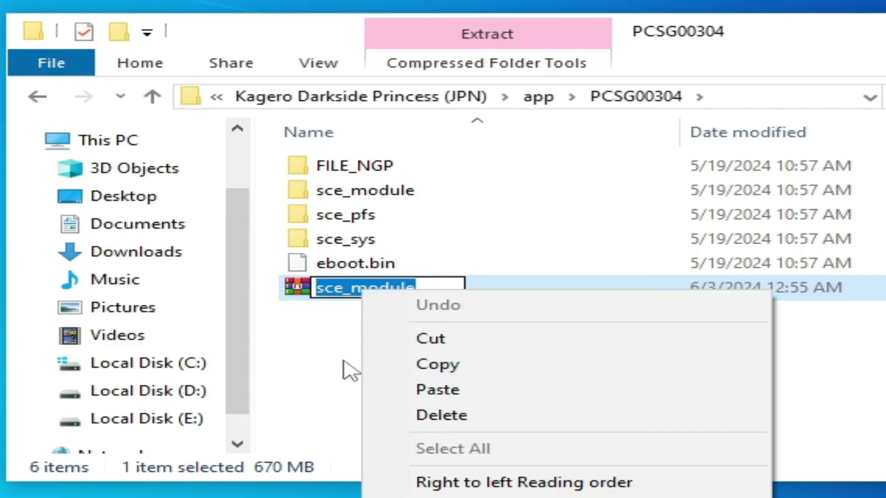
click(346, 370)
Rename the sce_module zip to Kagero Darkside Princess by pasting the copied title
click(364, 293)
right_click(363, 293)
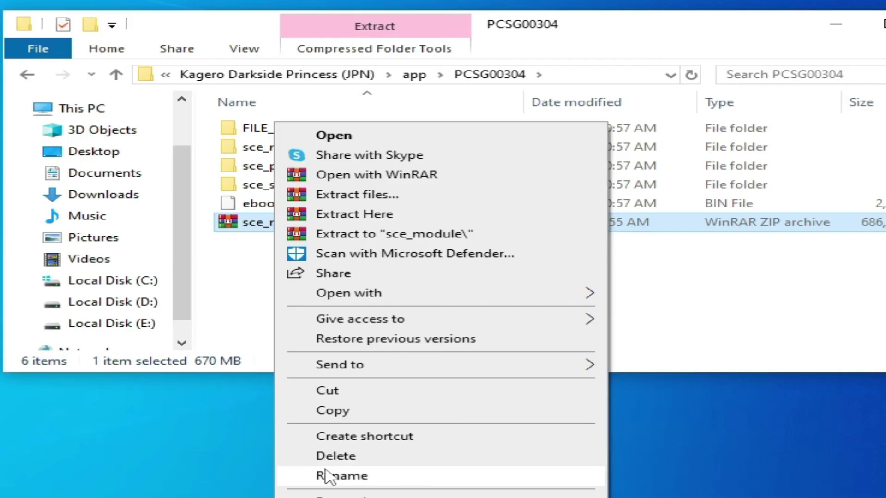
click(332, 475)
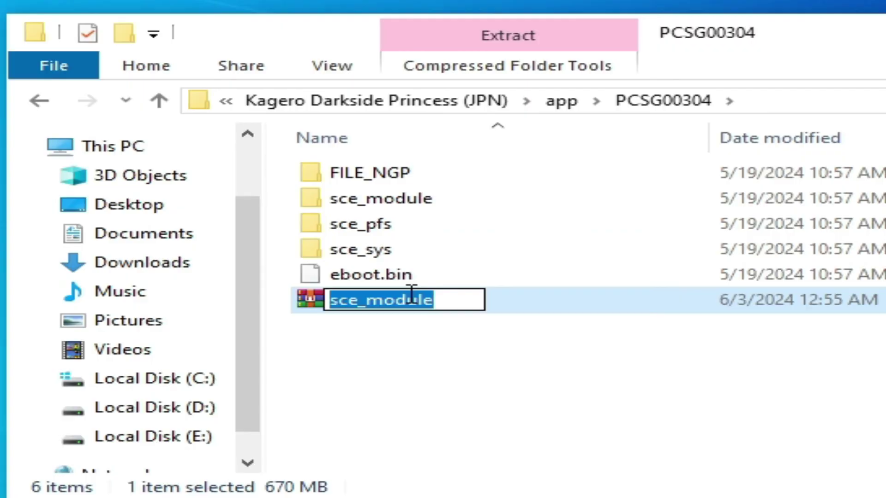
right_click(302, 219)
click(345, 294)
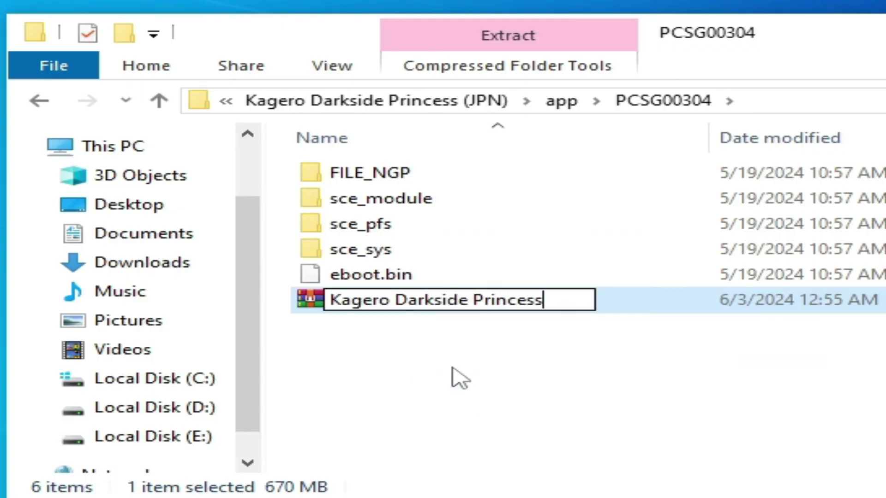
key(Return)
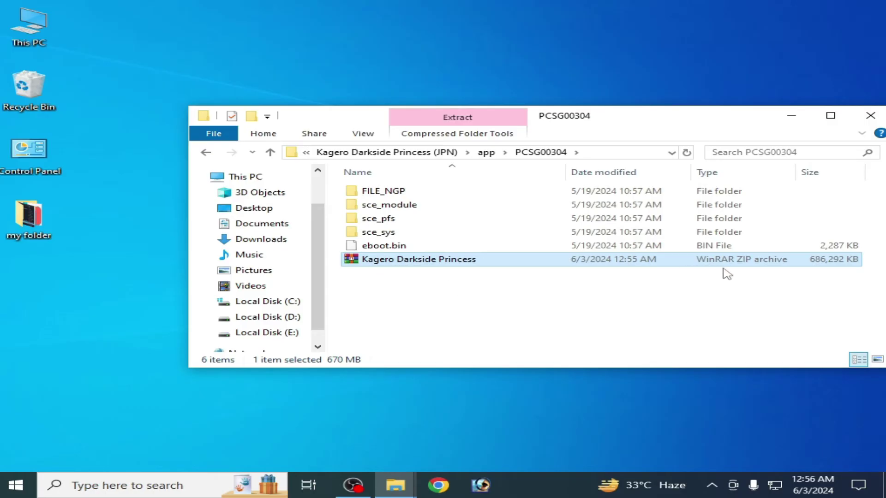
Launch Vita3K from its desktop shortcut and begin an Install .zip, .vpk from a single file
drag(620, 120, 540, 191)
click(433, 150)
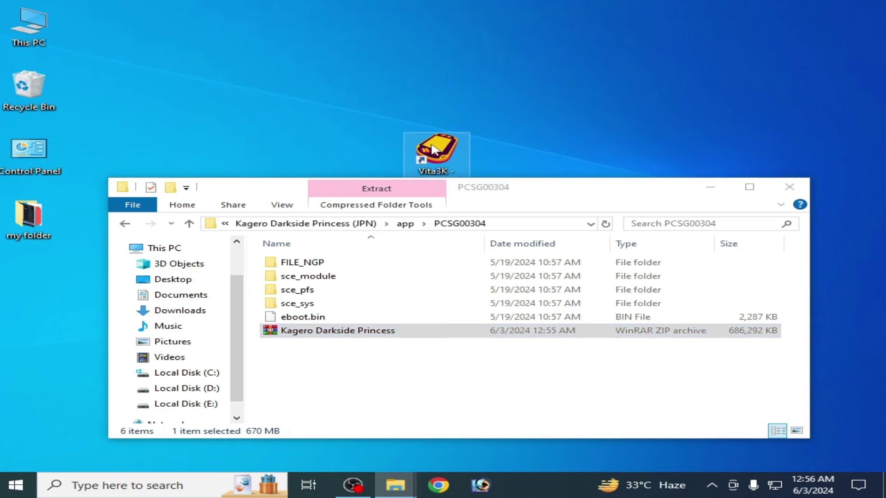
right_click(434, 149)
click(463, 152)
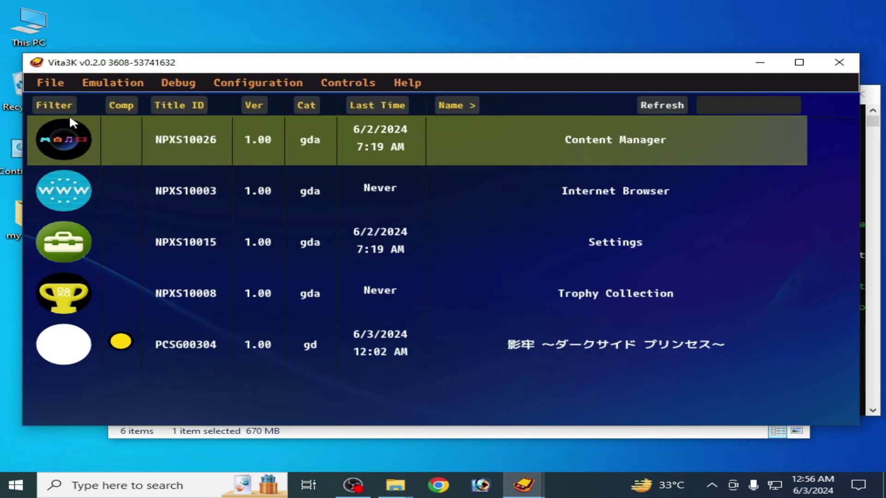
click(50, 82)
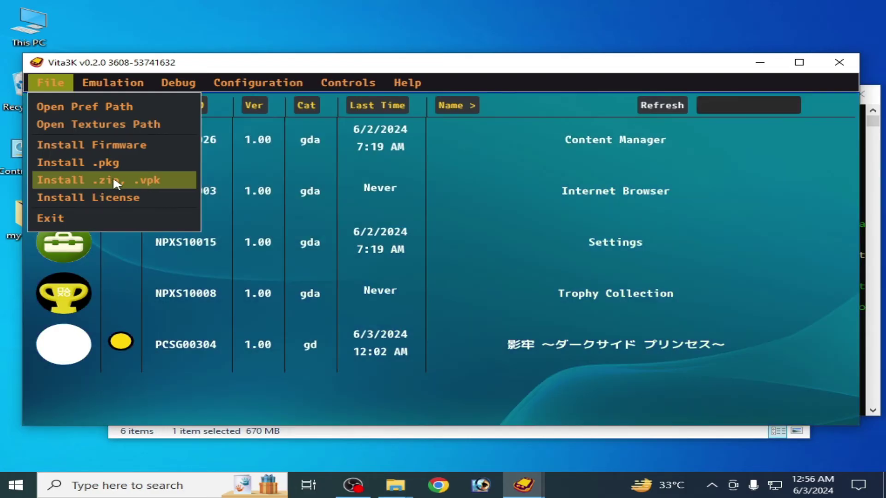
click(113, 182)
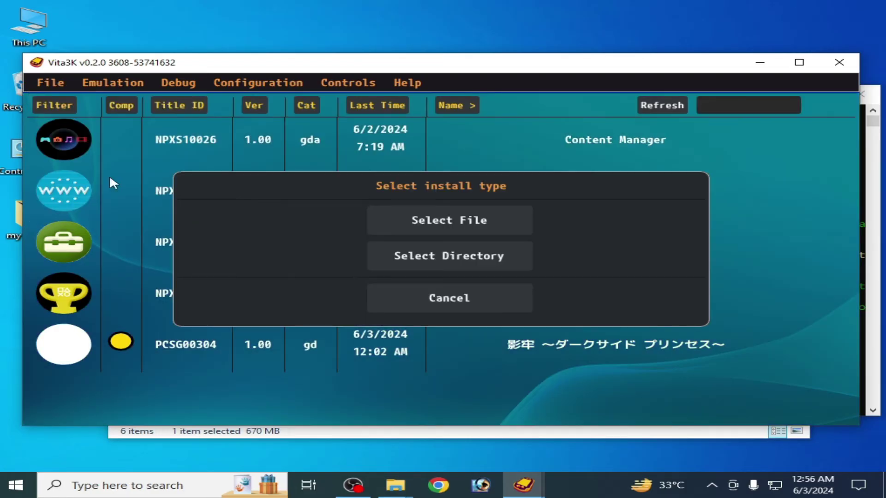
click(418, 226)
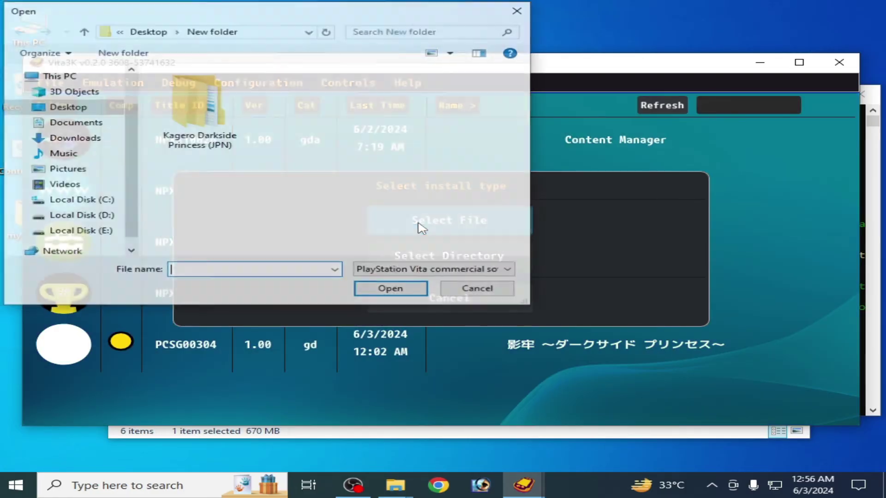
Browse Desktop > New folder > … > PCSG00304 and install the Kagero Darkside Princess zip
click(76, 123)
click(77, 108)
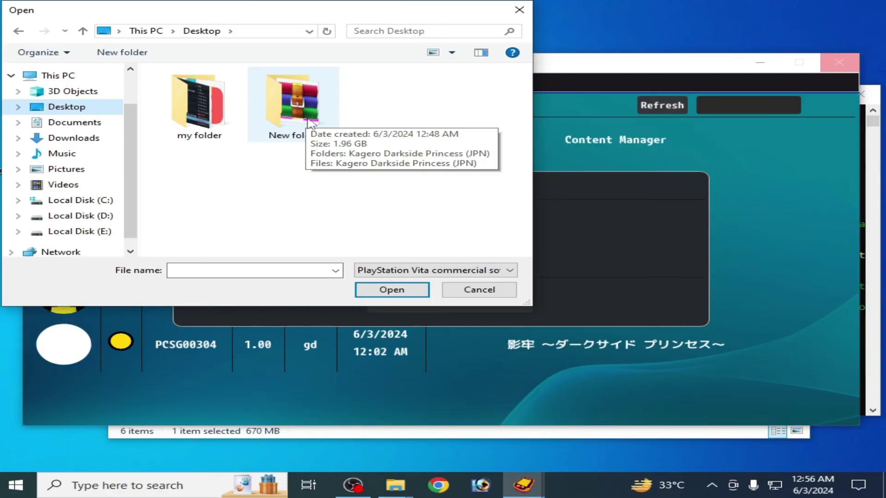
double_click(301, 101)
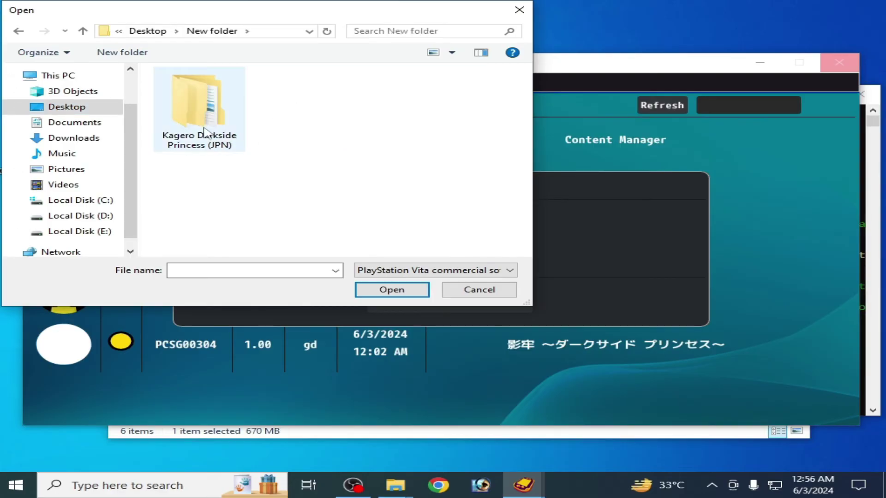
double_click(206, 124)
double_click(216, 92)
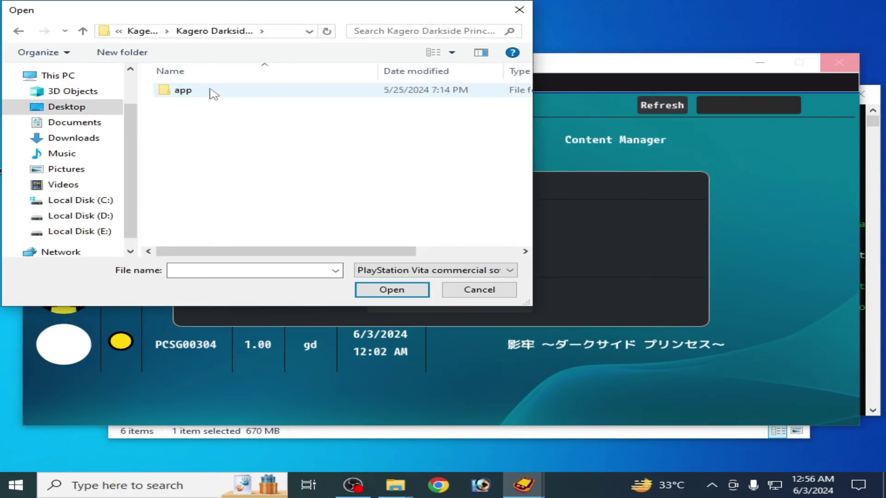
double_click(203, 92)
double_click(203, 94)
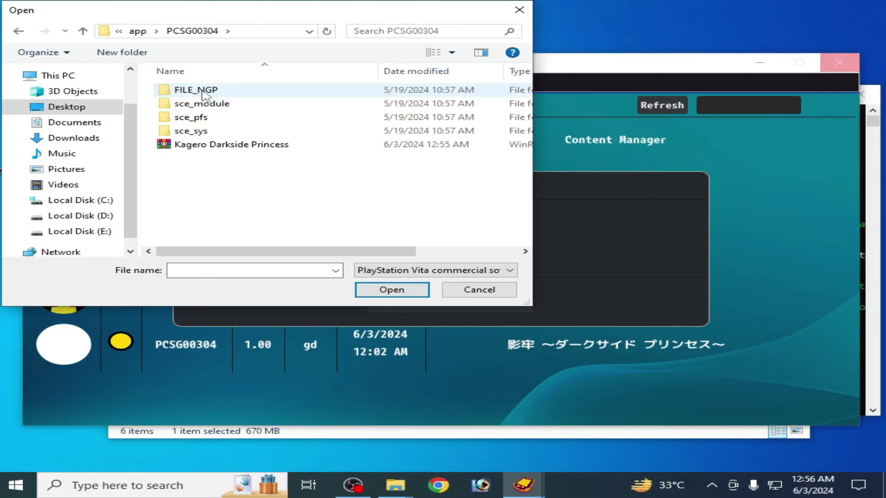
click(217, 147)
drag(228, 251, 199, 259)
click(381, 289)
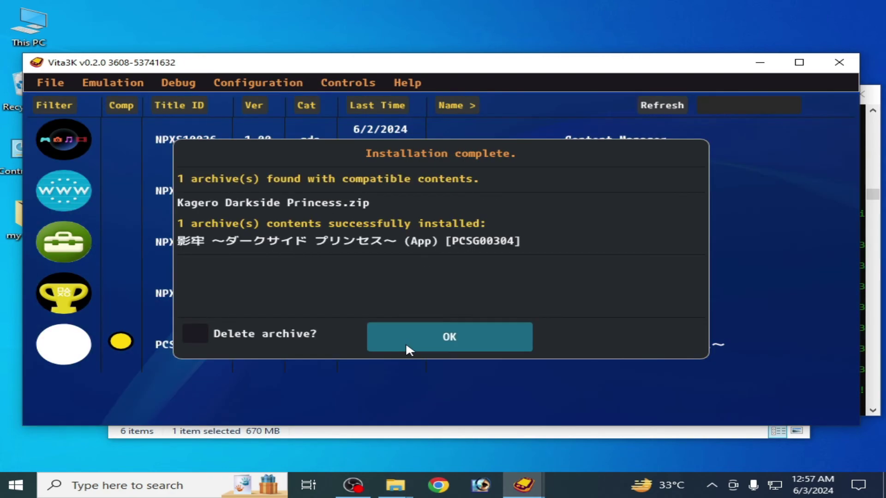
Dismiss the PCSG00304 installation report, close Vita3K and recentre the Explorer window
click(406, 343)
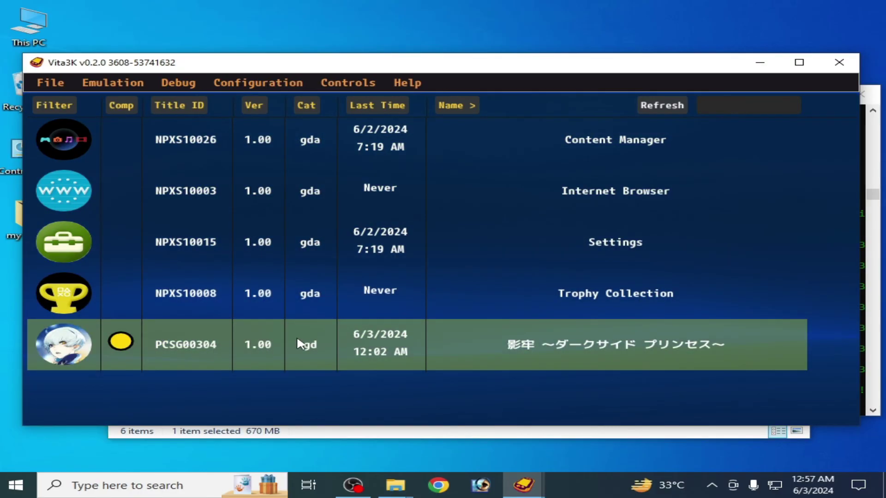
click(839, 63)
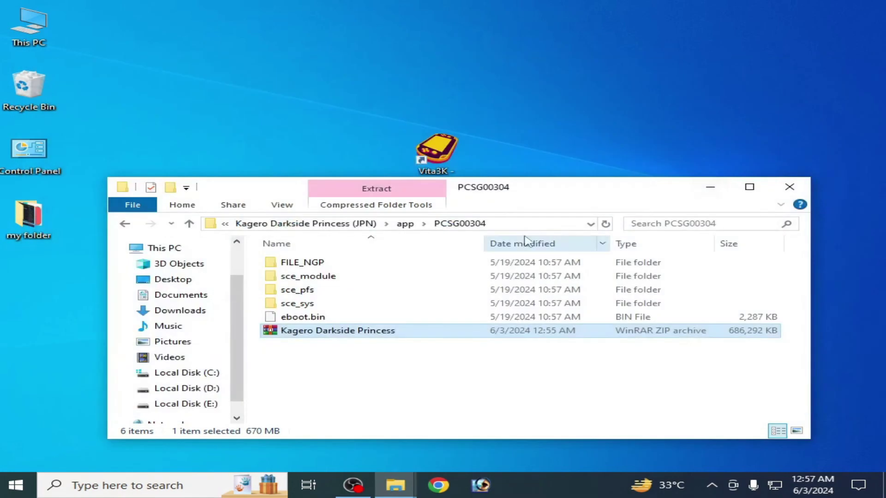
drag(534, 194, 545, 120)
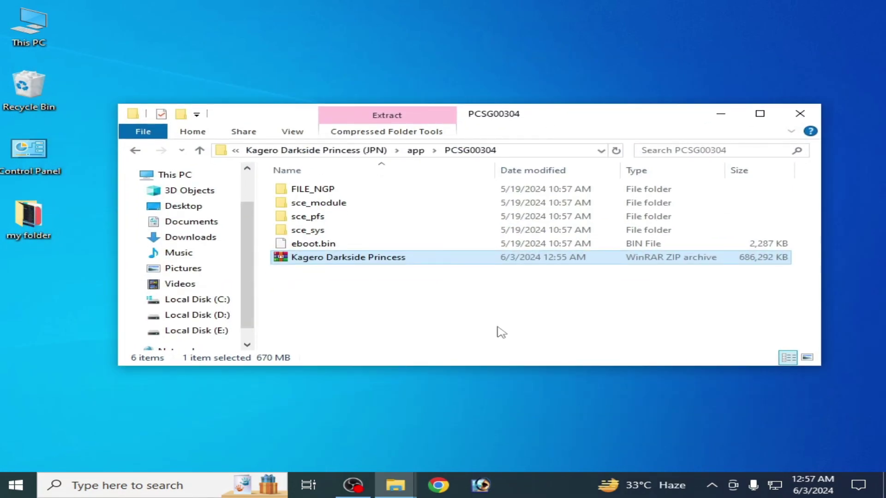